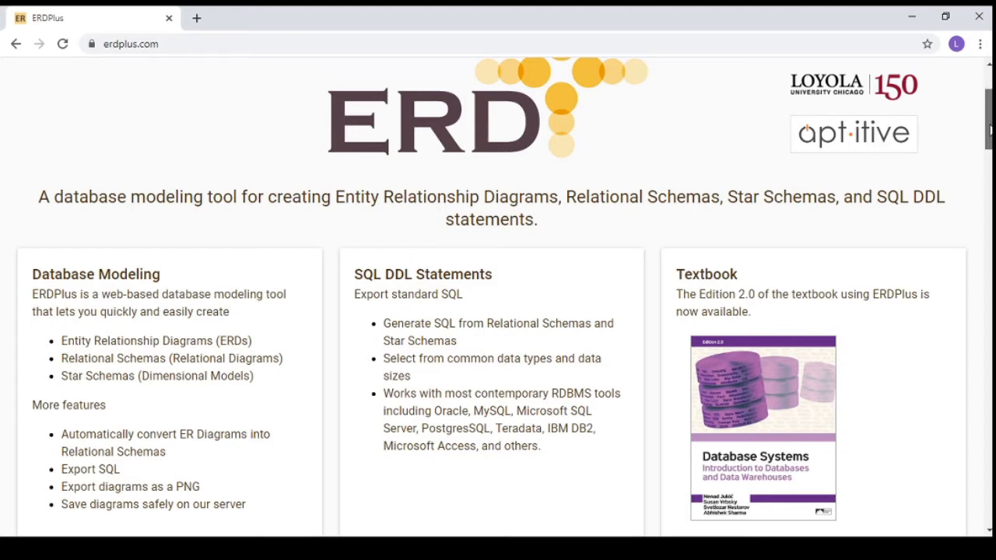
Open the extension ER diagram from the saved documents to view its entities and relationships
left_click_drag(990, 131, 990, 99)
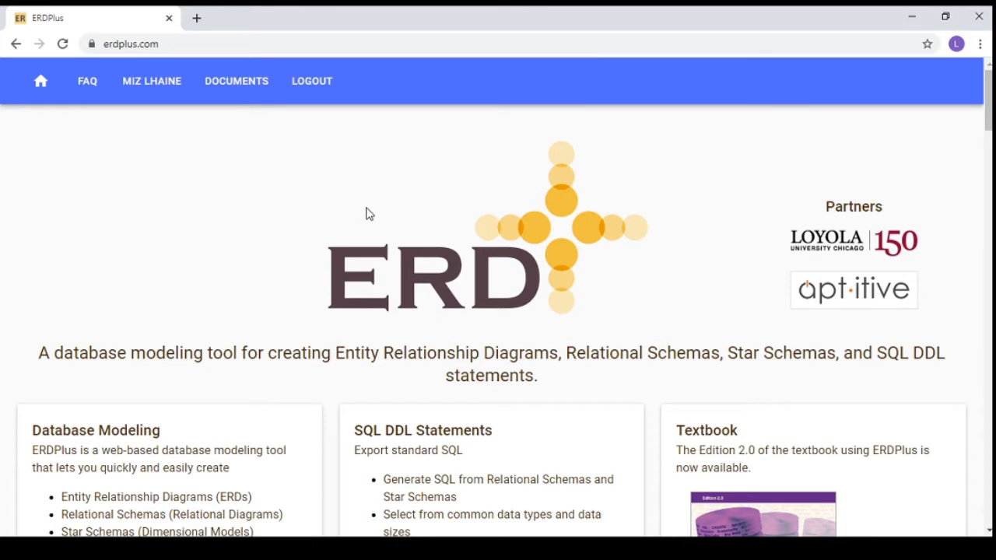
left_click(248, 92)
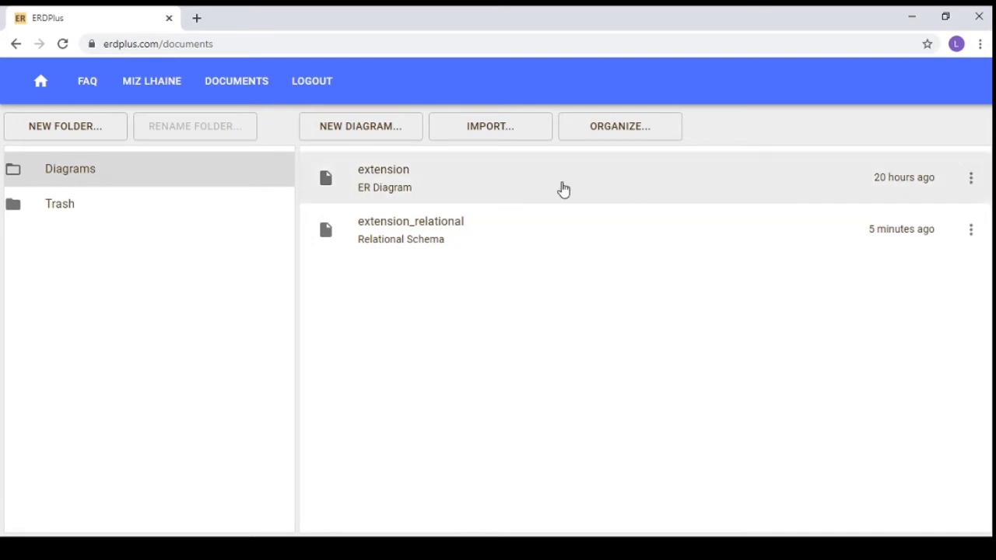
left_click(563, 190)
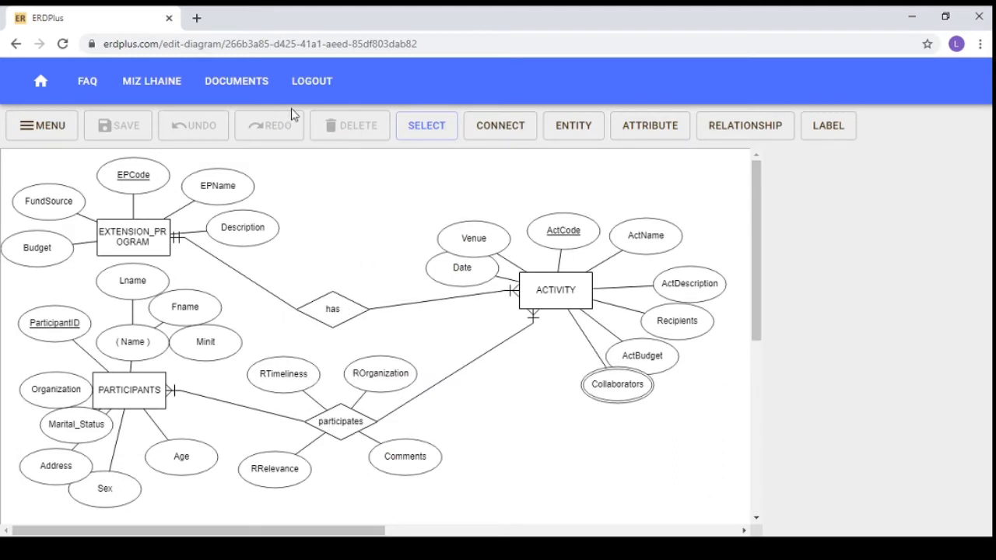
Open the extension_relational schema from the saved documents and inspect the columns and data types of the PARTICIPANTS table
left_click(248, 91)
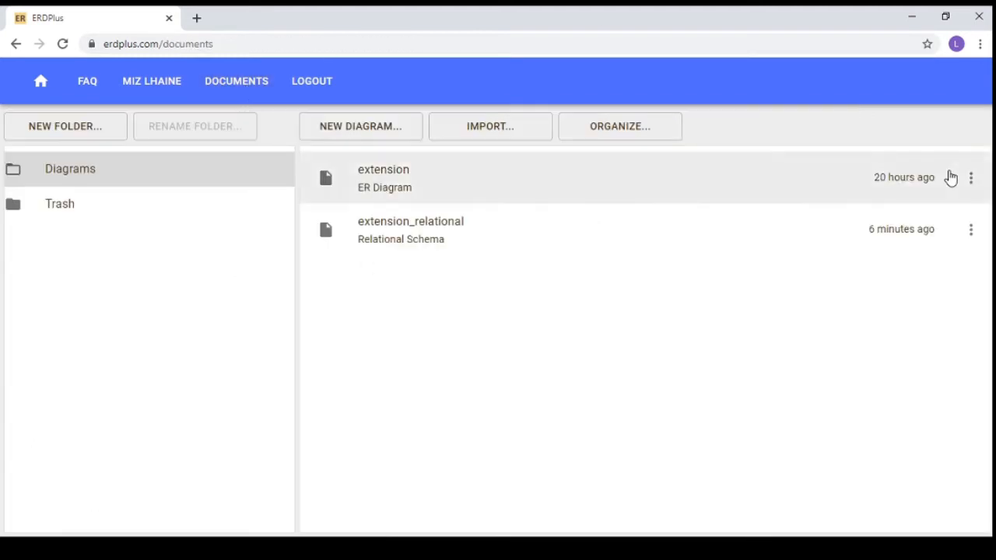
left_click(971, 232)
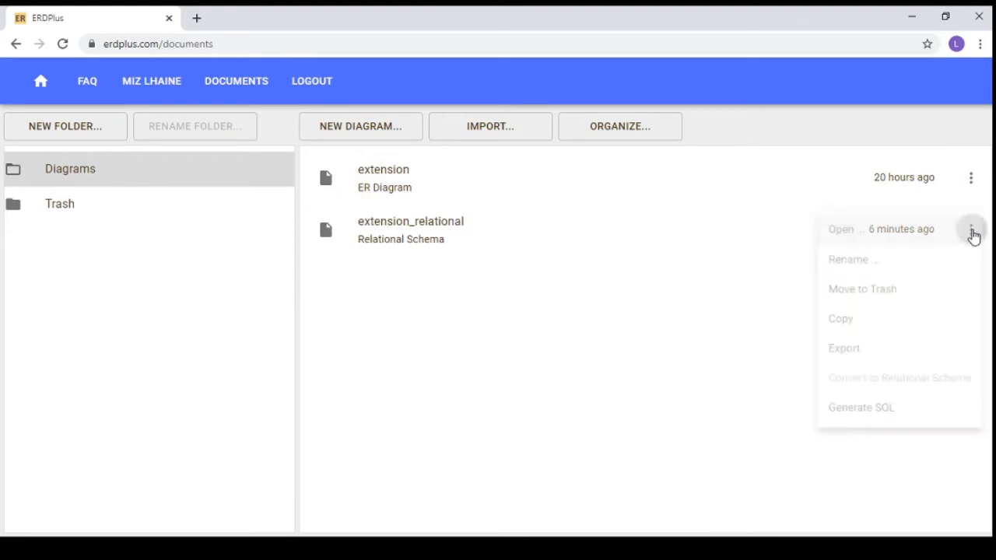
left_click(654, 244)
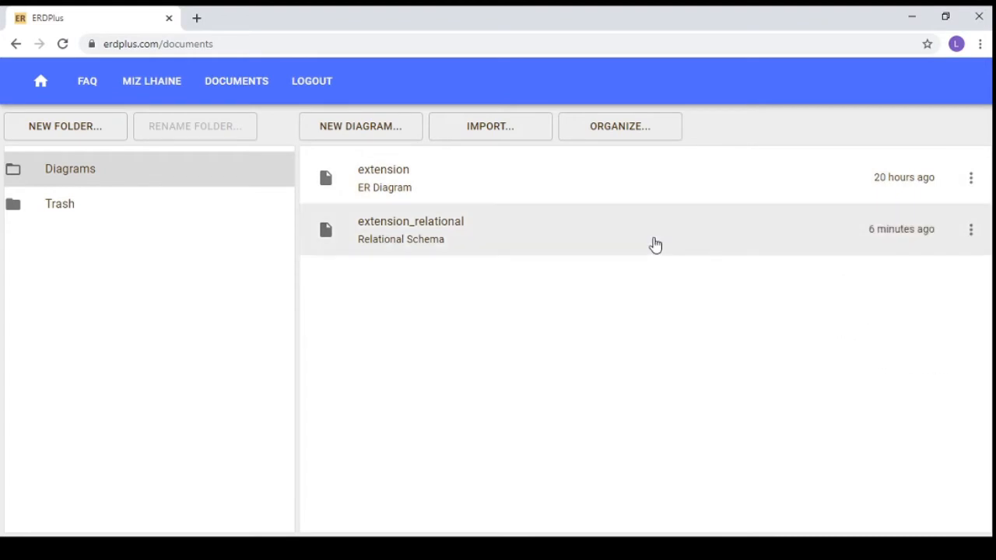
left_click(655, 246)
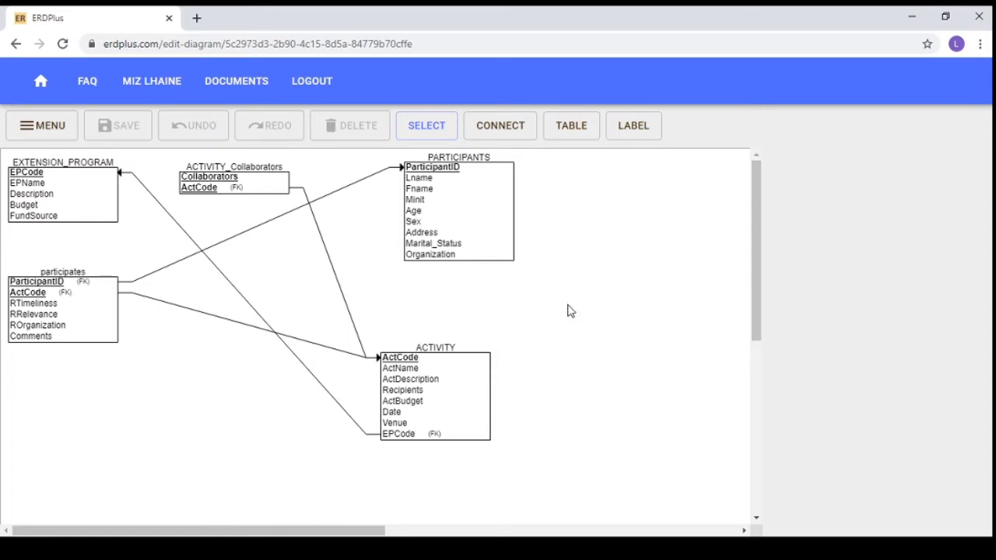
left_click(440, 227)
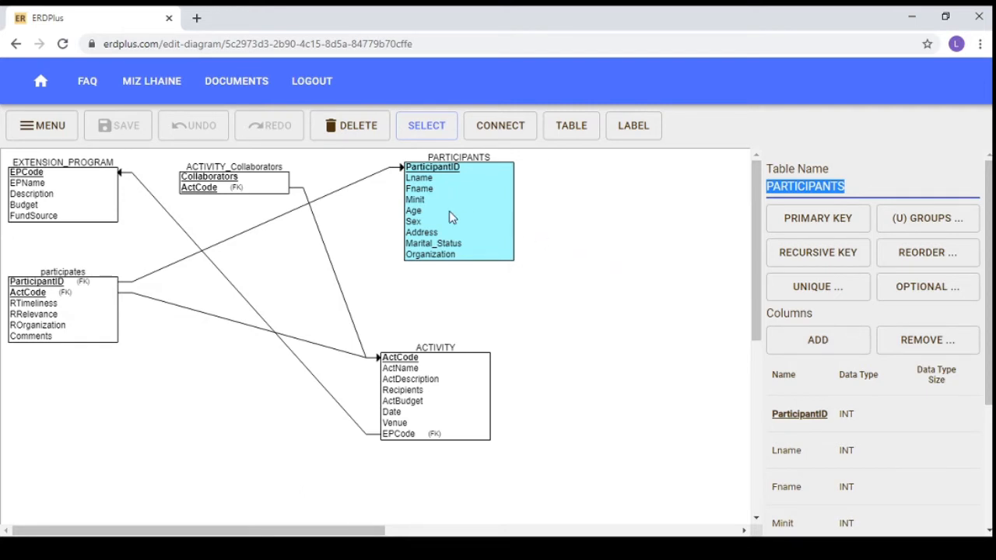
left_click(361, 230)
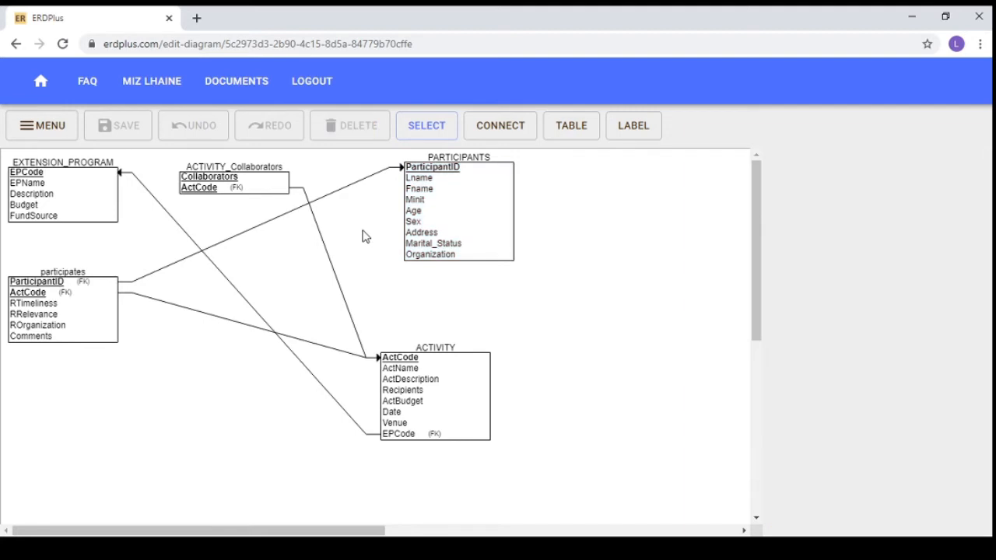
Generate the SQL for extension_relational from the documents list, review the column data types in its CREATE TABLE statements, and close it
left_click(242, 83)
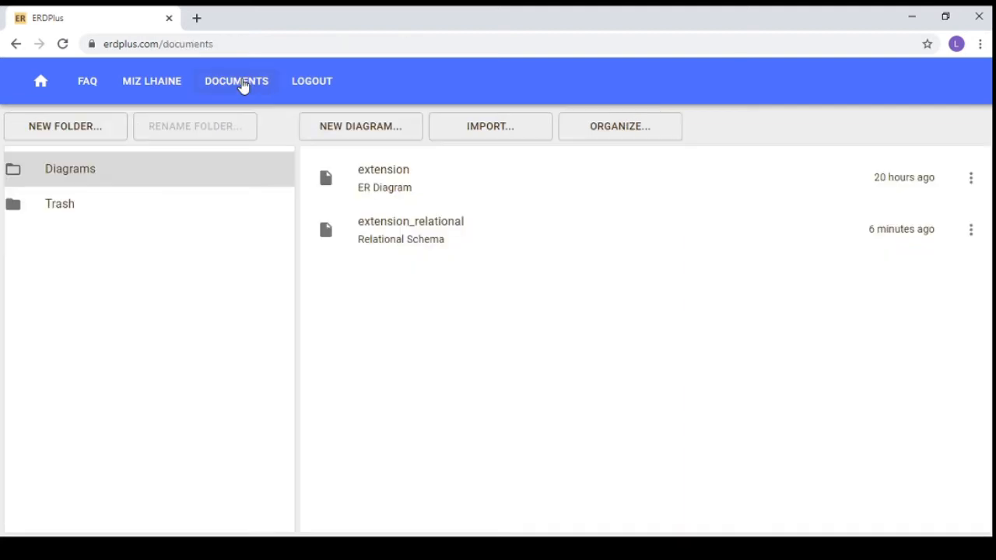
left_click(971, 231)
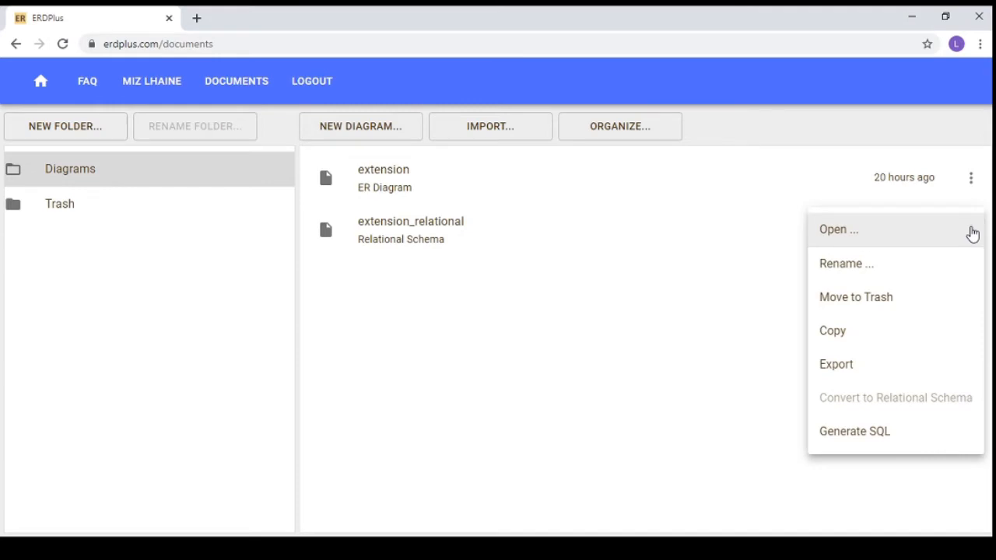
left_click(889, 432)
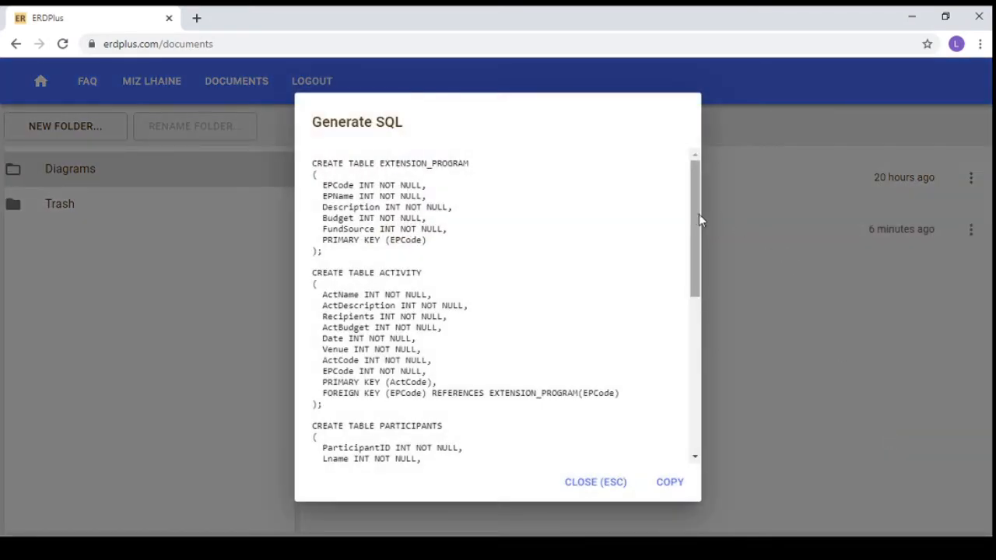
left_click_drag(696, 212, 713, 200)
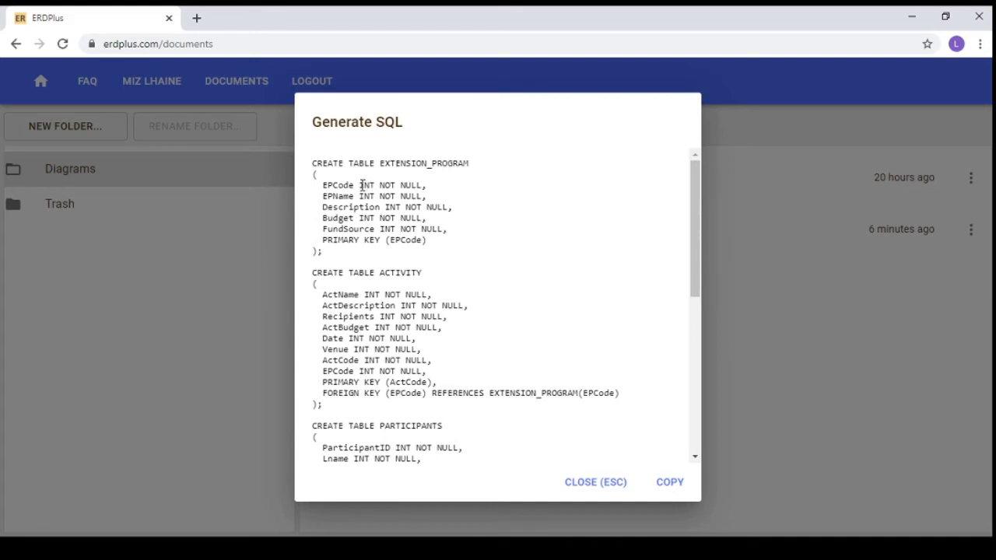
left_click_drag(360, 185, 391, 208)
left_click(750, 210)
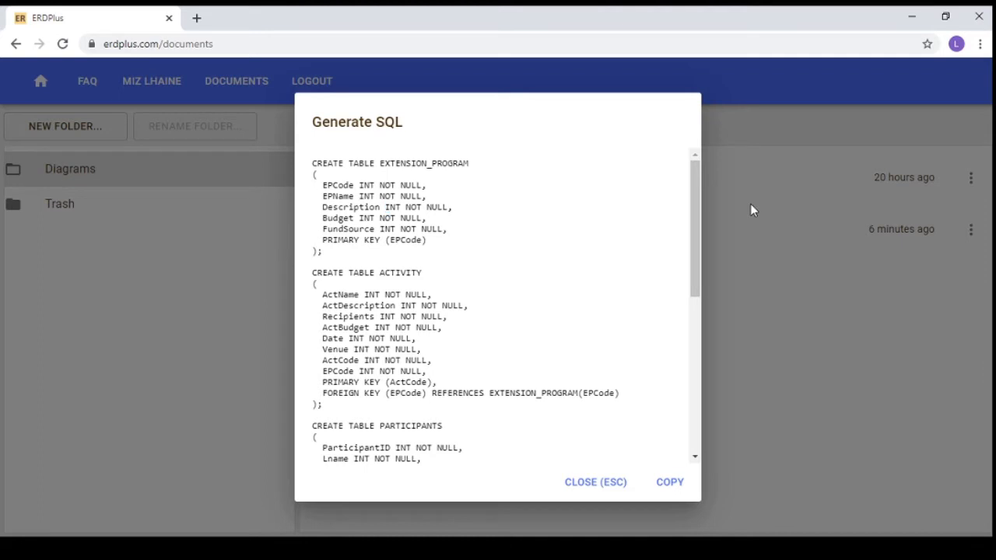
left_click(601, 487)
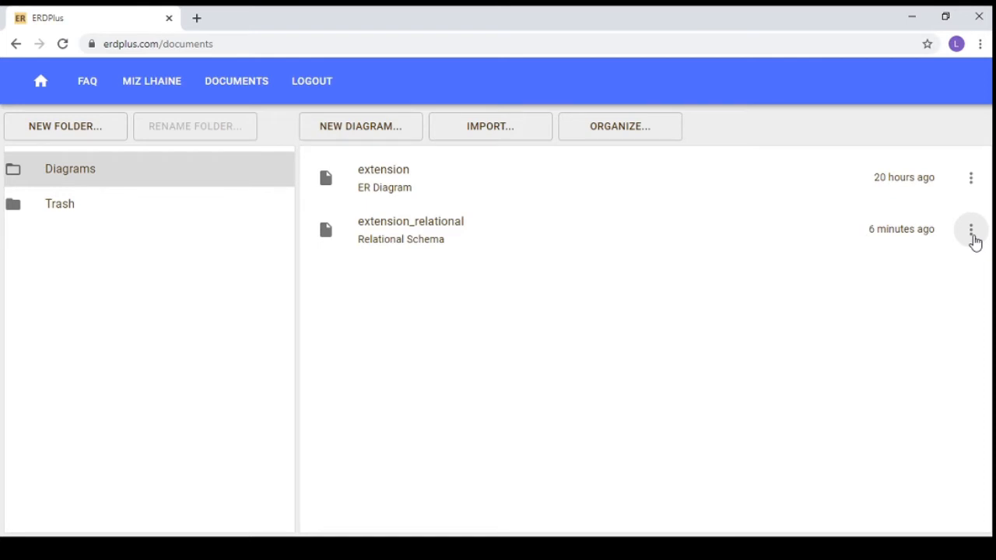
Reopen the extension_relational schema and set the data type of Lname in the PARTICIPANTS table to VARCHAR(n)
left_click(972, 238)
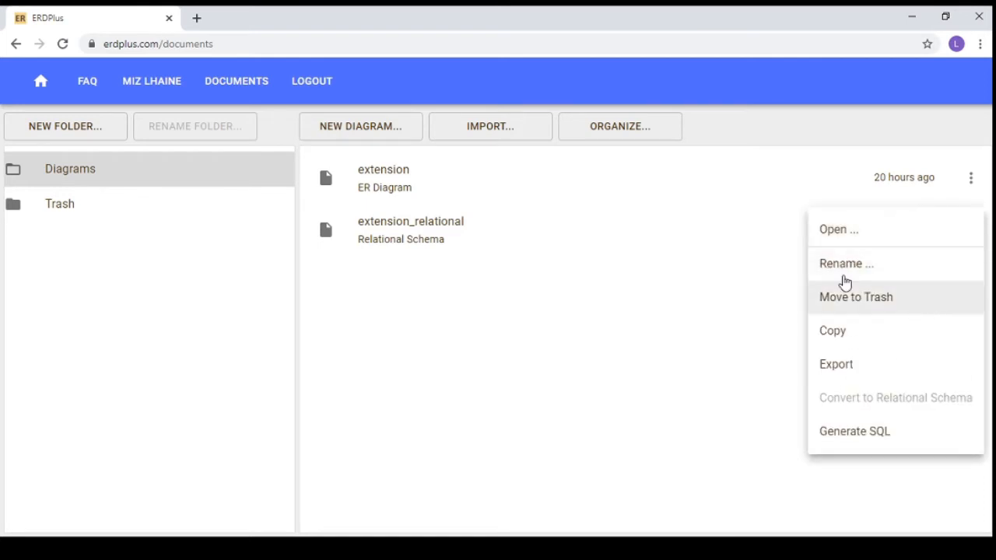
left_click(652, 237)
left_click(482, 251)
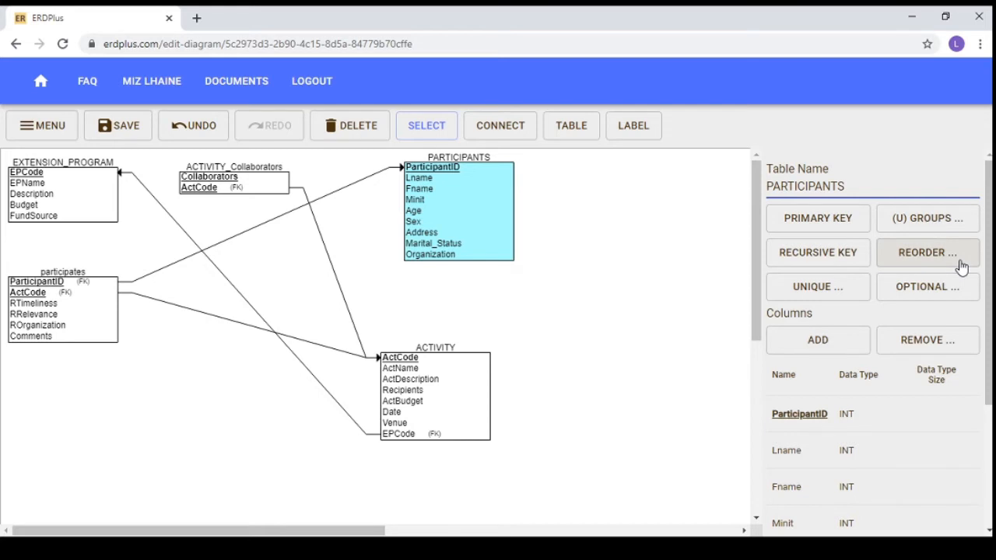
left_click_drag(989, 303, 990, 372)
left_click(856, 340)
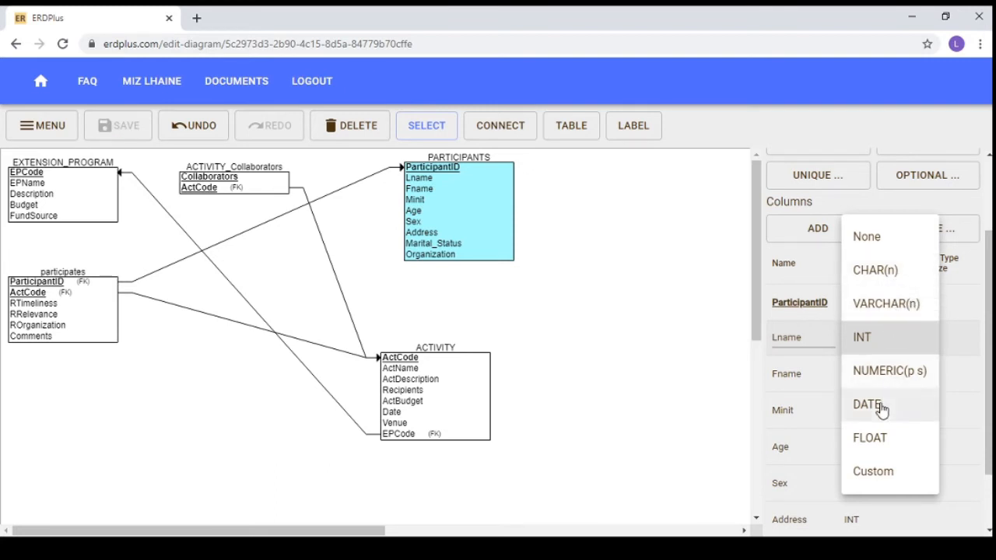
left_click(819, 412)
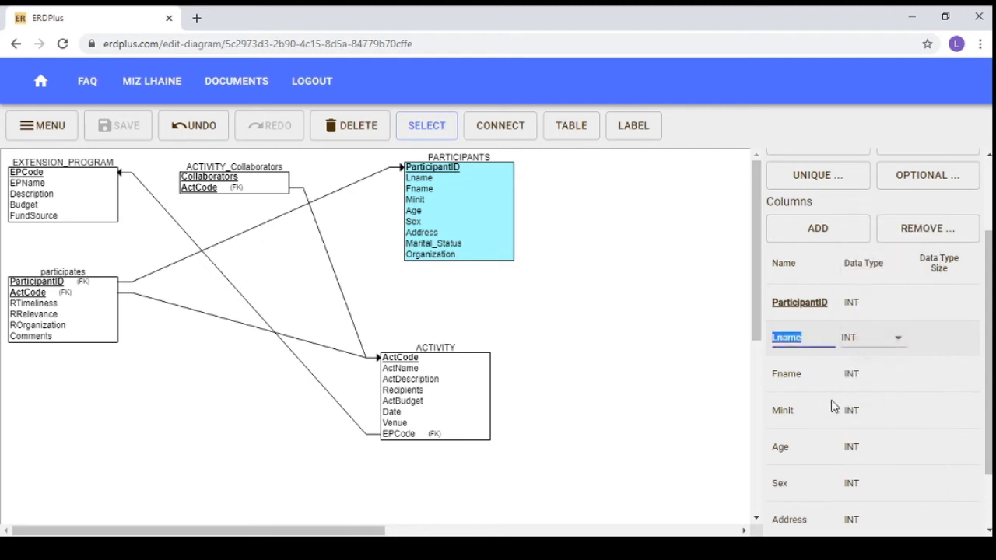
left_click(875, 342)
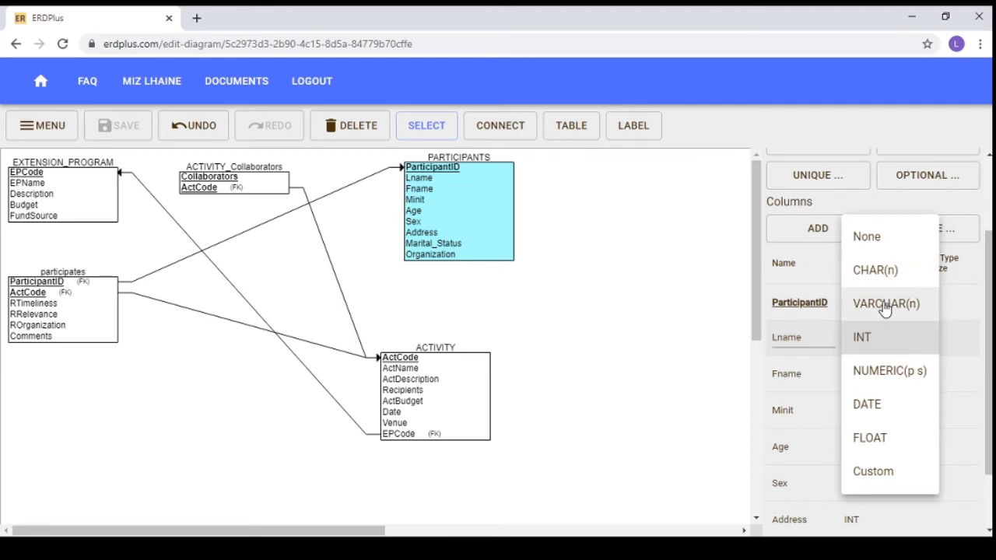
left_click(885, 305)
left_click(866, 376)
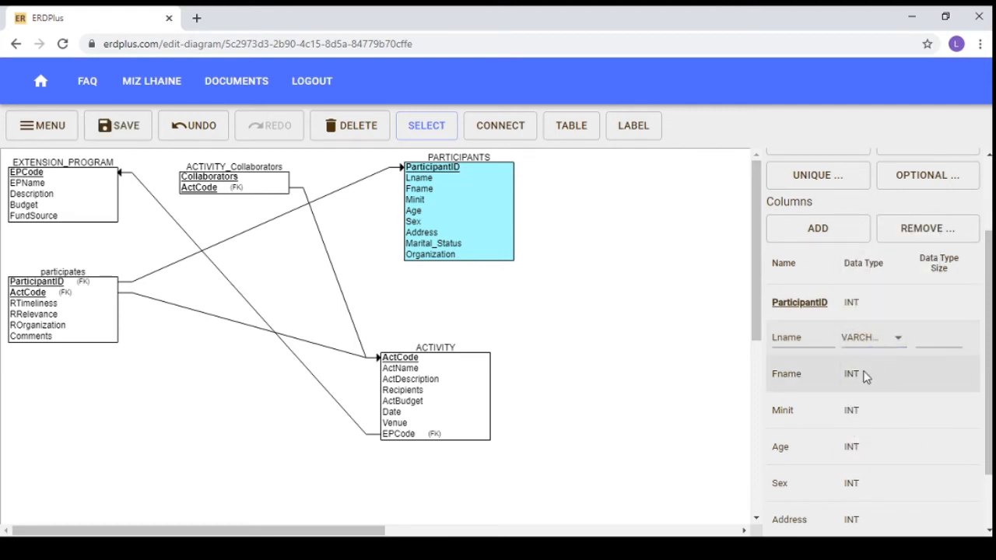
left_click(885, 338)
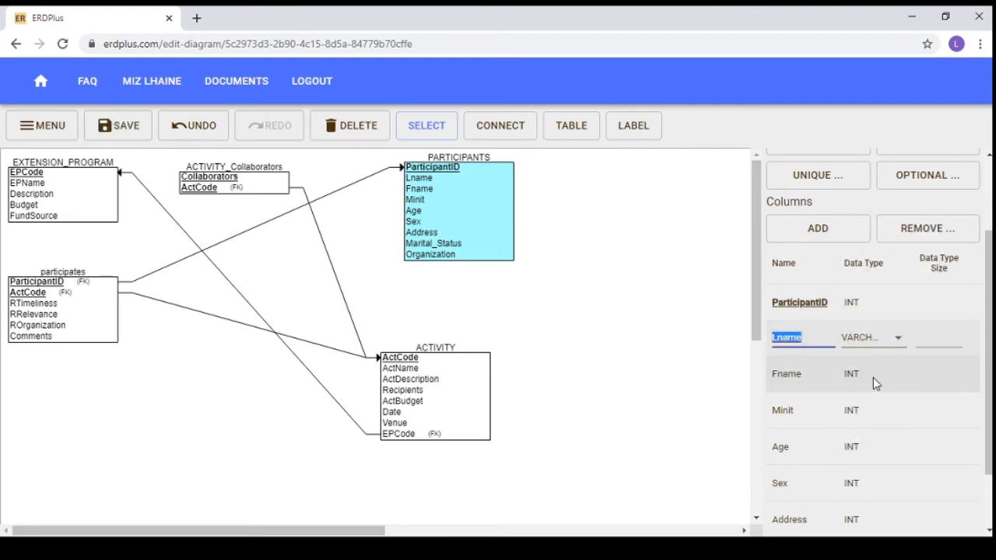
Set the data type of the Fname column in the PARTICIPANTS table to VARCHAR(n)
left_click(862, 381)
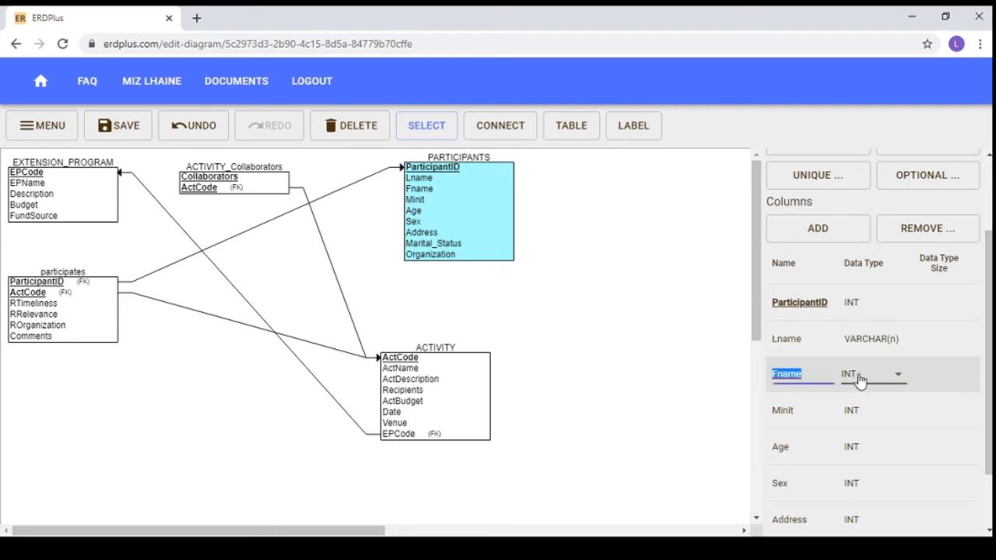
left_click(902, 381)
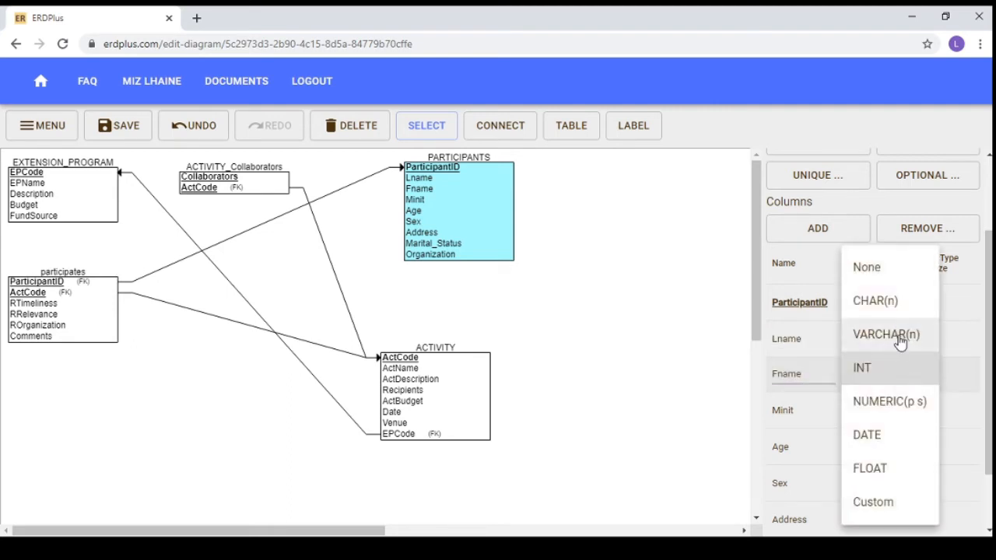
left_click(901, 340)
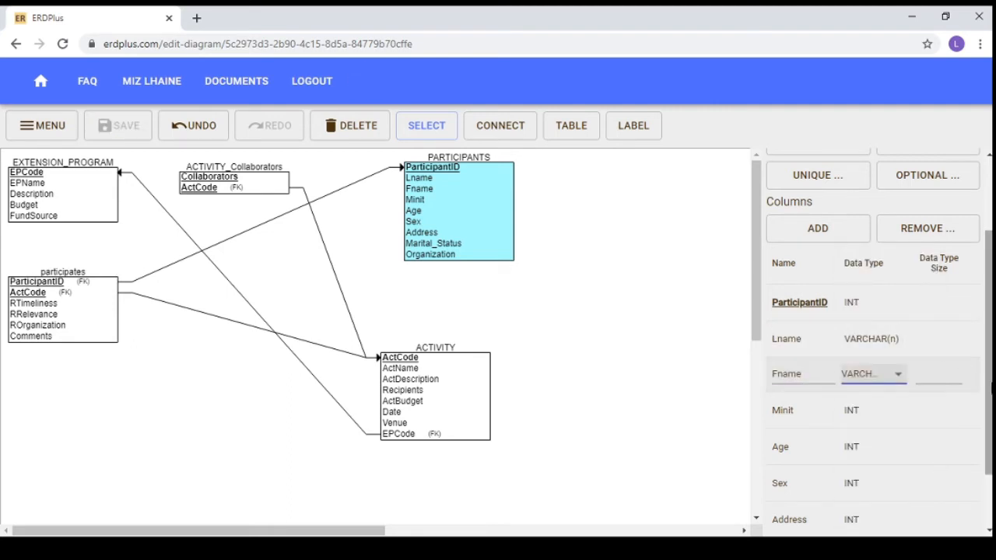
scroll(990, 509, "down", 1)
scroll(989, 467, "up", 1)
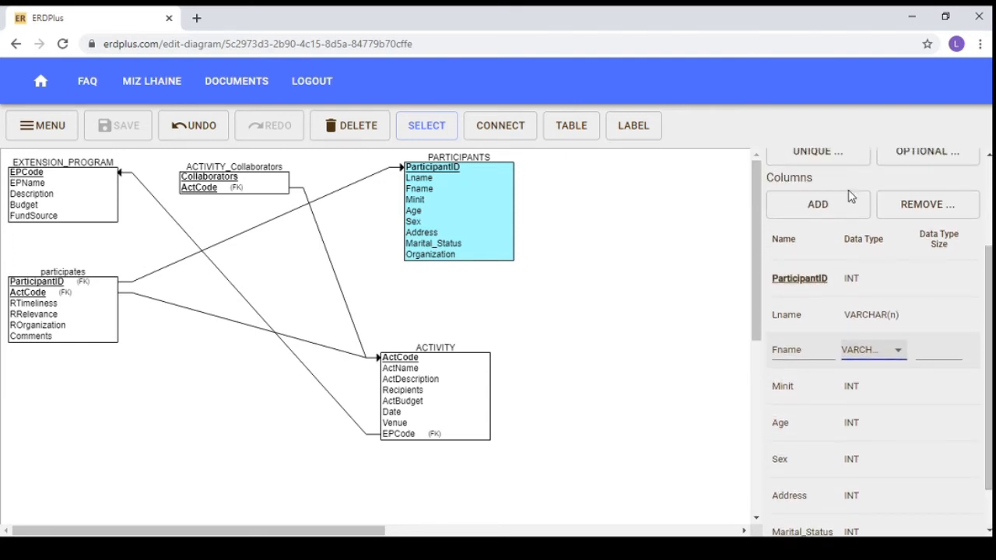
Return to the documents list, regenerate the SQL for extension_relational to check the changed PARTICIPANTS data types, and close it
left_click(258, 92)
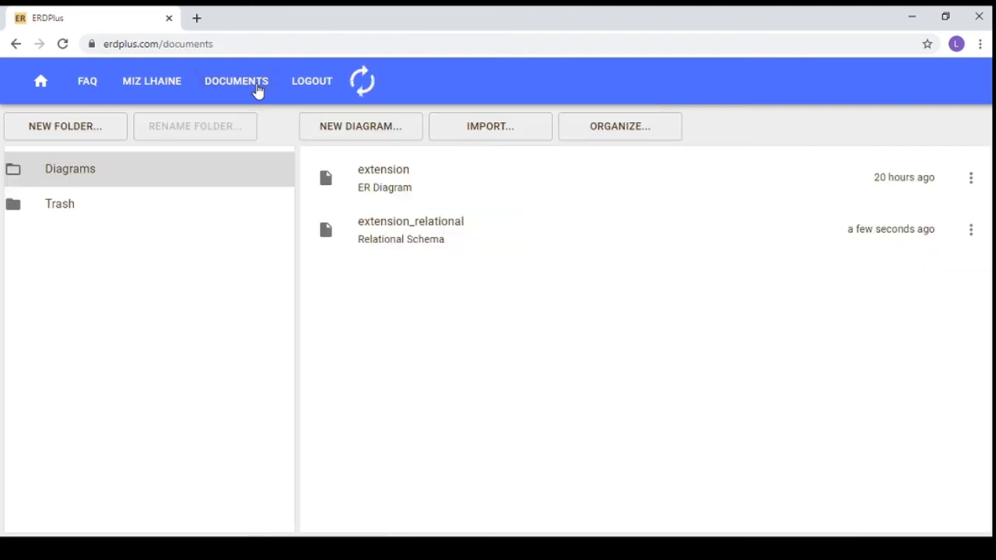
left_click(972, 236)
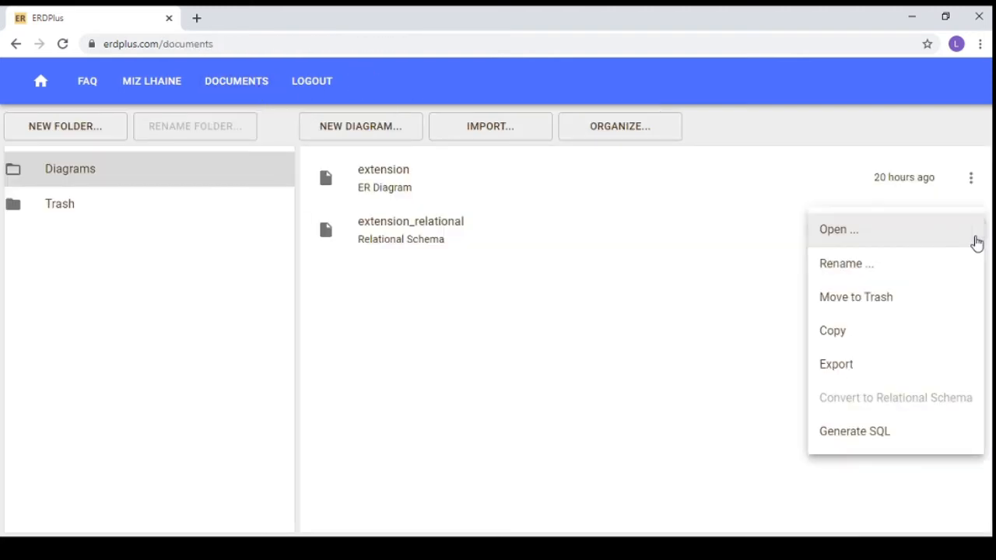
left_click(911, 433)
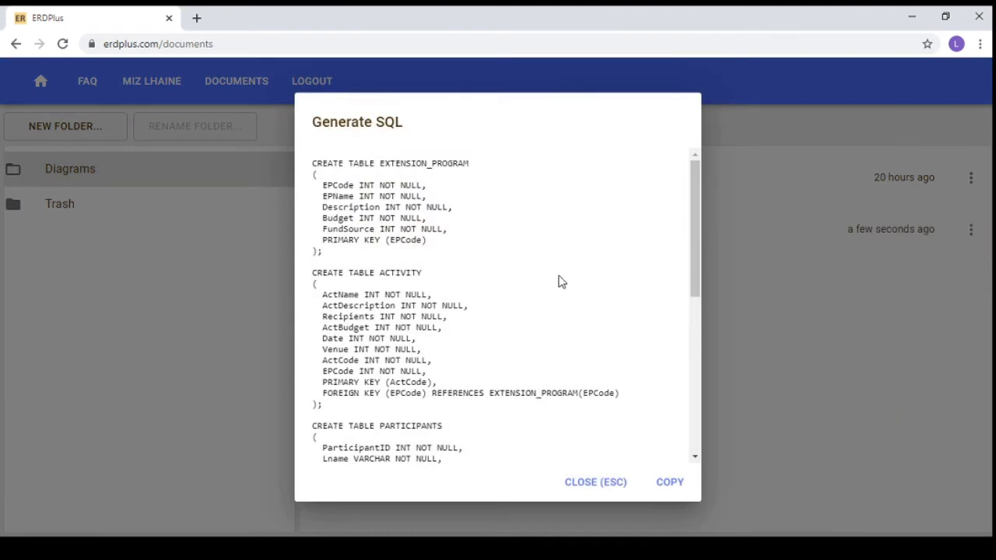
left_click(596, 484)
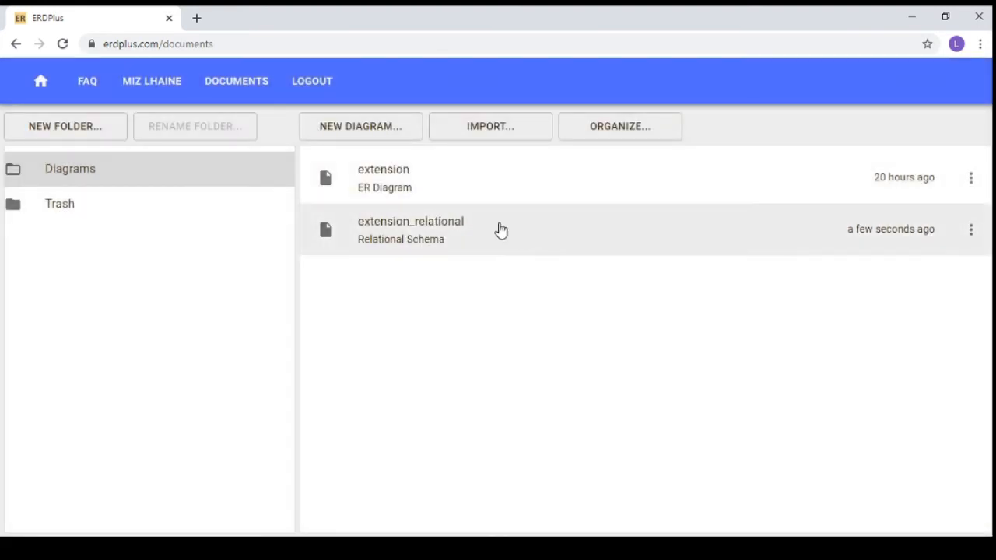
Open the extension_relational schema and set EPName in the EXTENSION_PROGRAM table to VARCHAR(n) with size 100
left_click(835, 240)
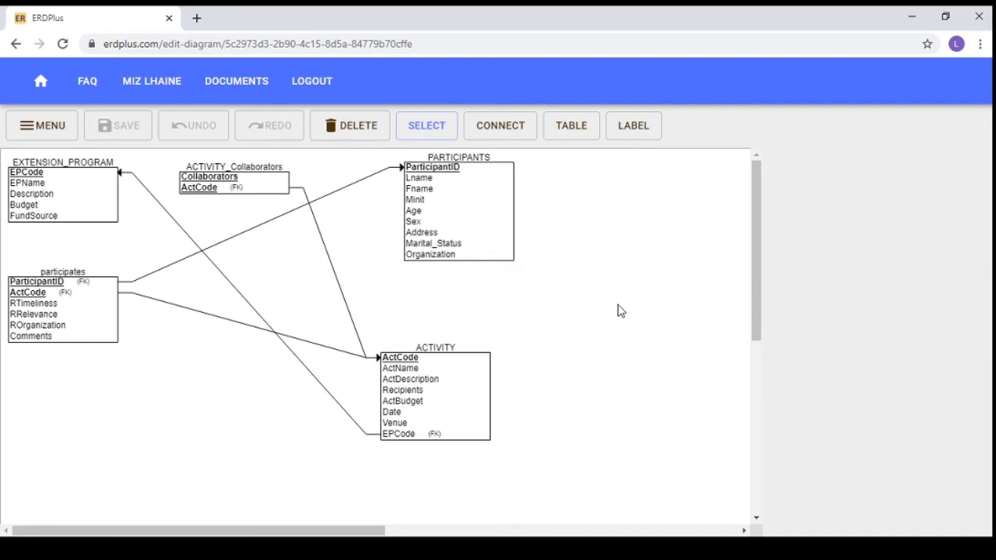
left_click(81, 194)
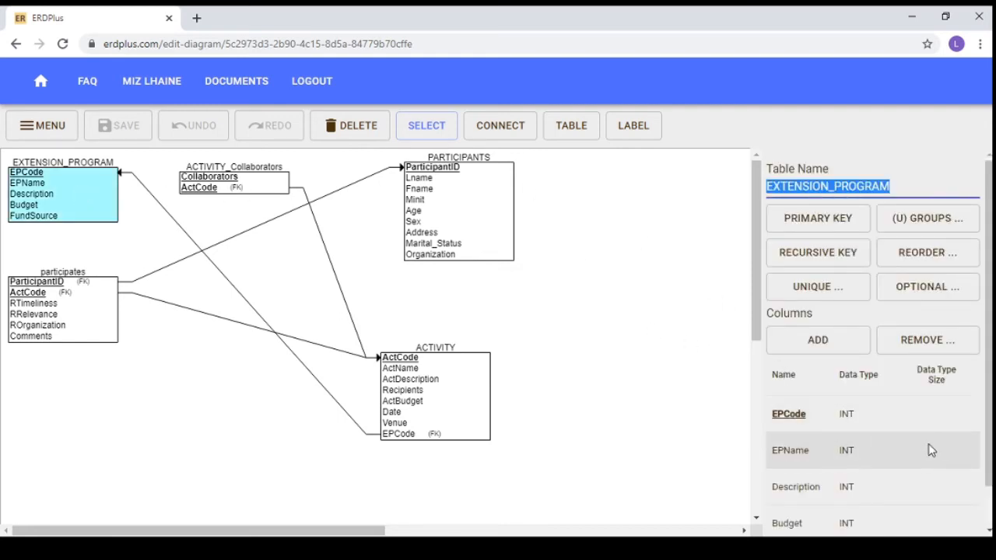
left_click(851, 415)
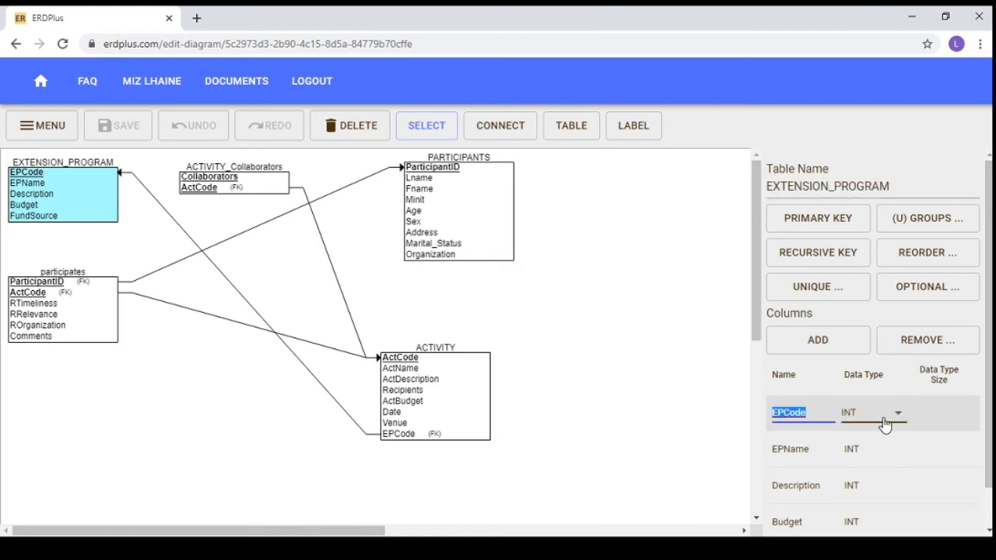
left_click(872, 459)
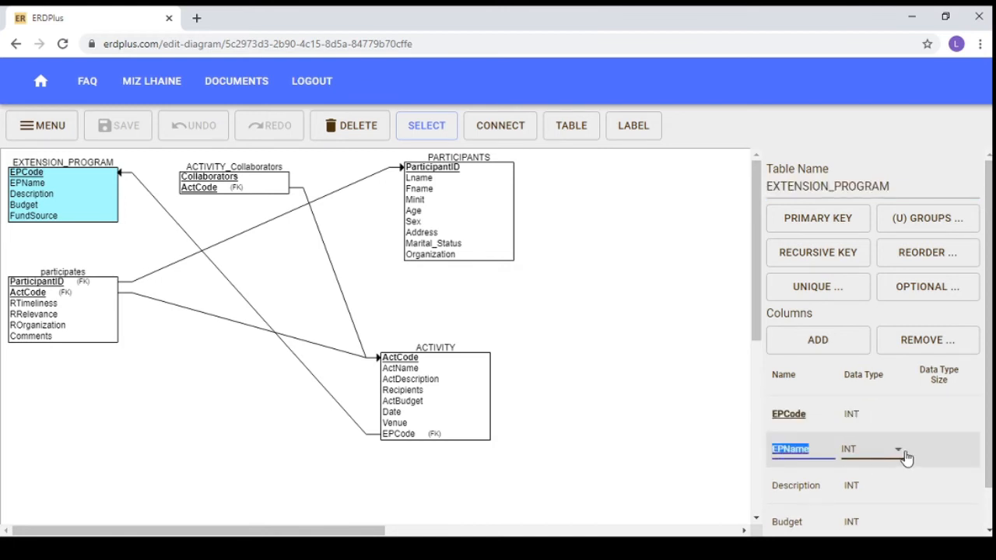
left_click(902, 457)
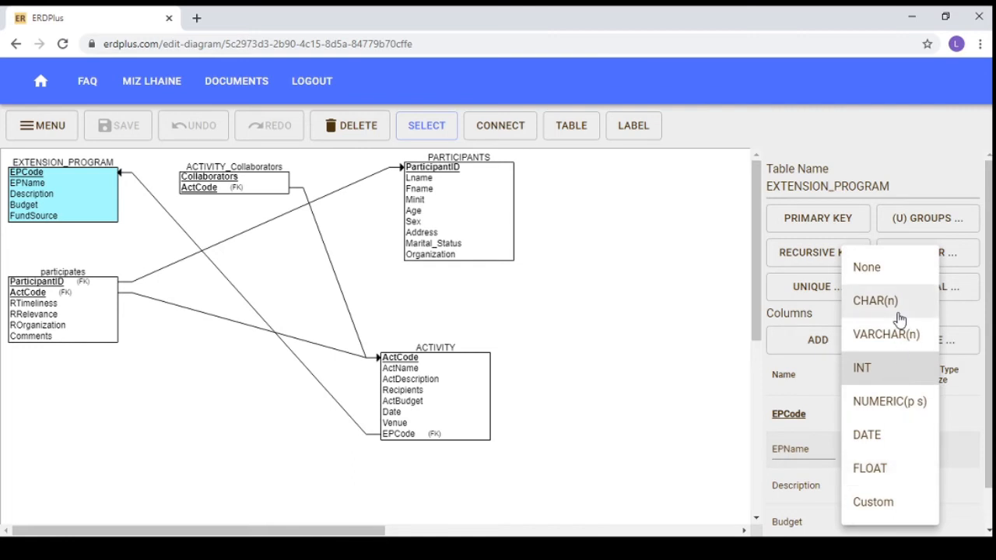
left_click(898, 338)
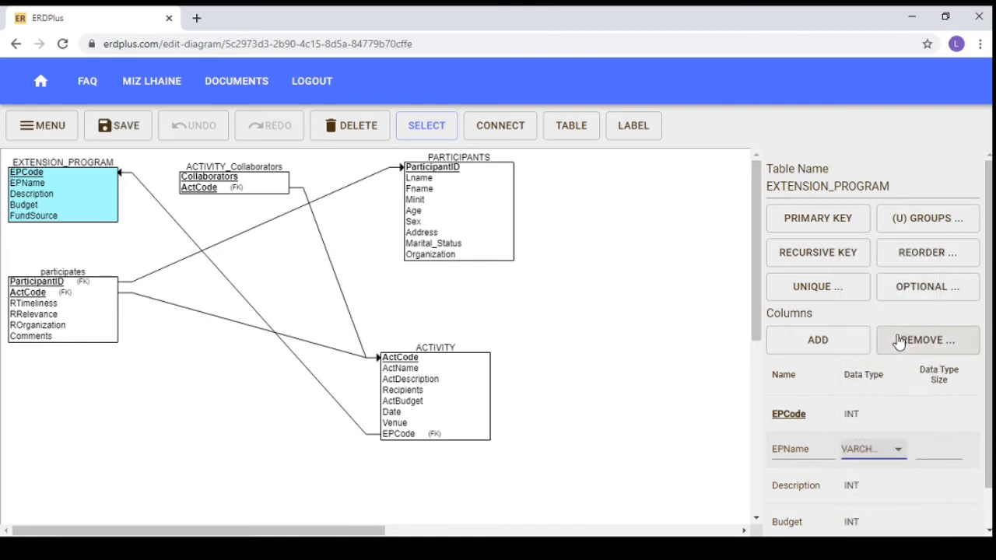
left_click(943, 451)
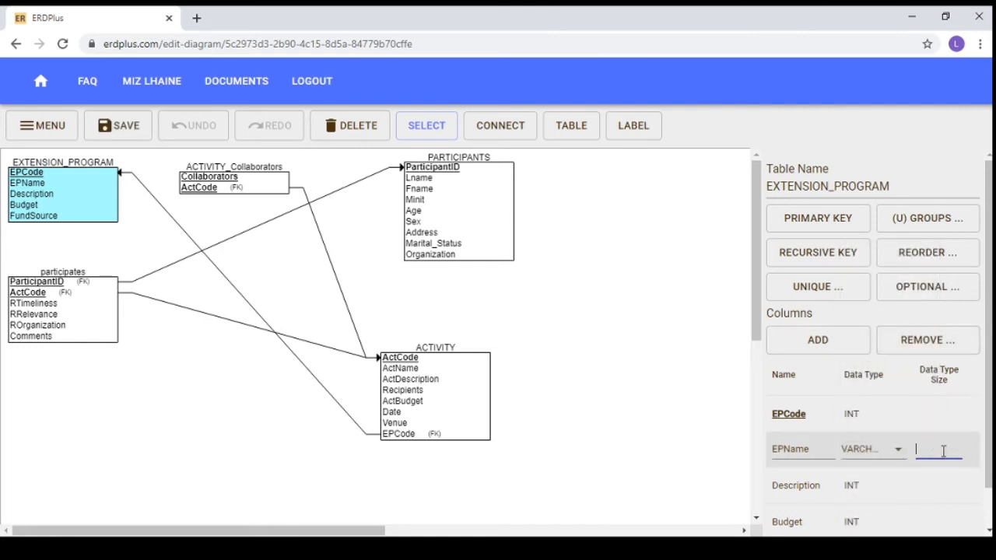
Set the Description column of EXTENSION_PROGRAM to VARCHAR(n) with size 200 and save the diagram
left_click(860, 486)
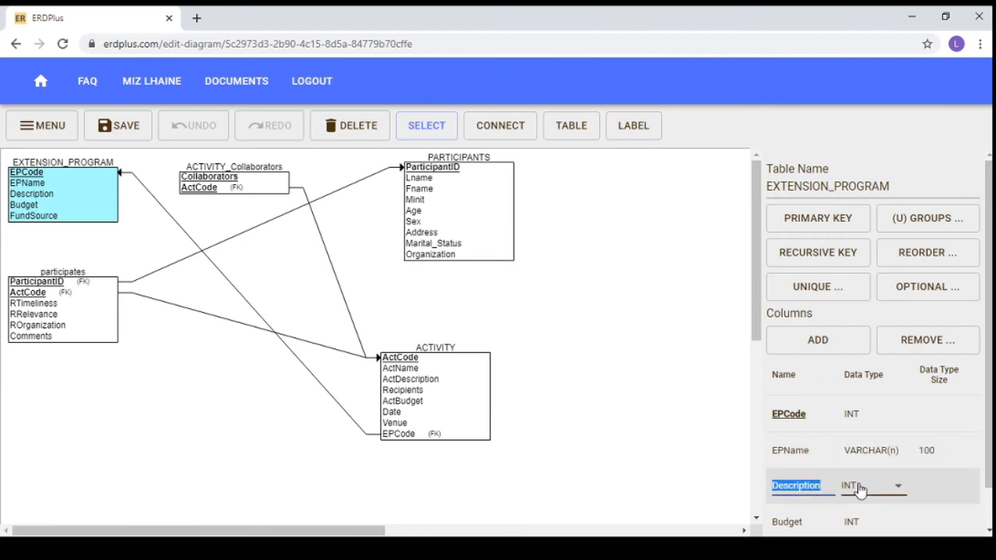
left_click(860, 489)
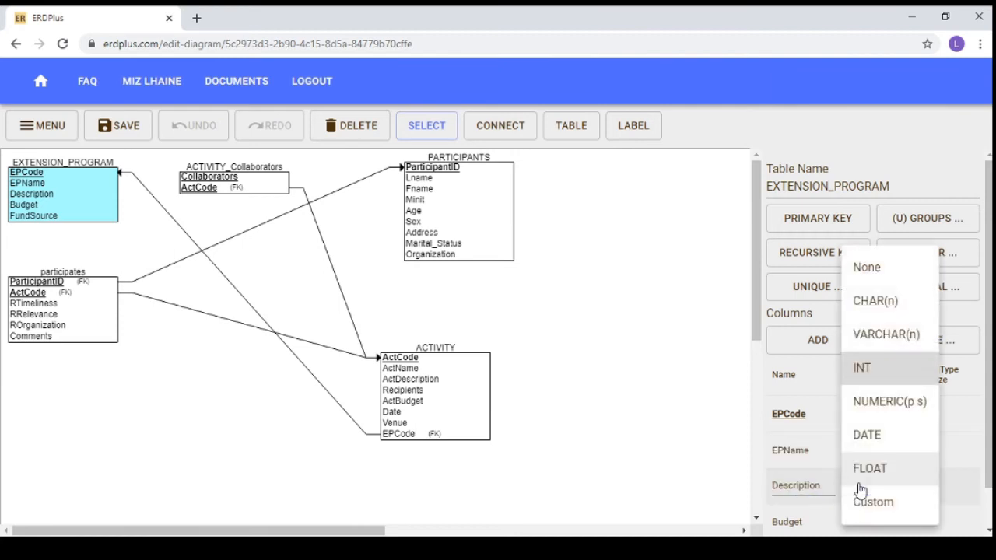
left_click(878, 336)
left_click(928, 483)
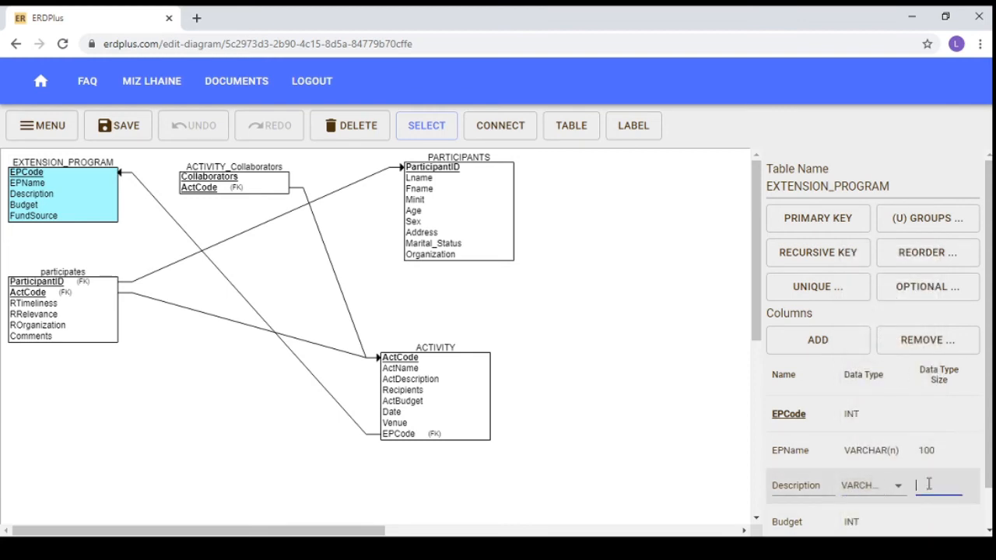
type("200")
left_click(702, 403)
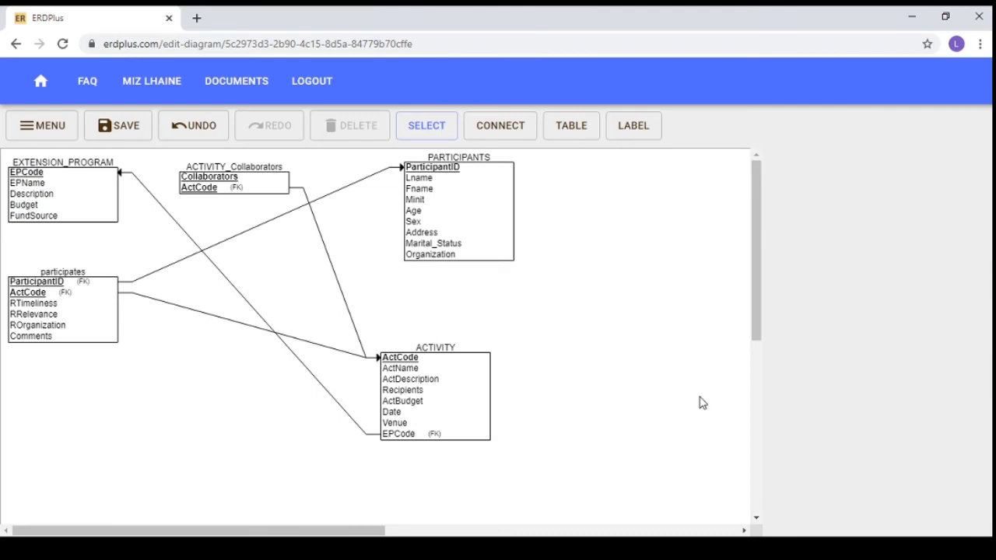
left_click(129, 130)
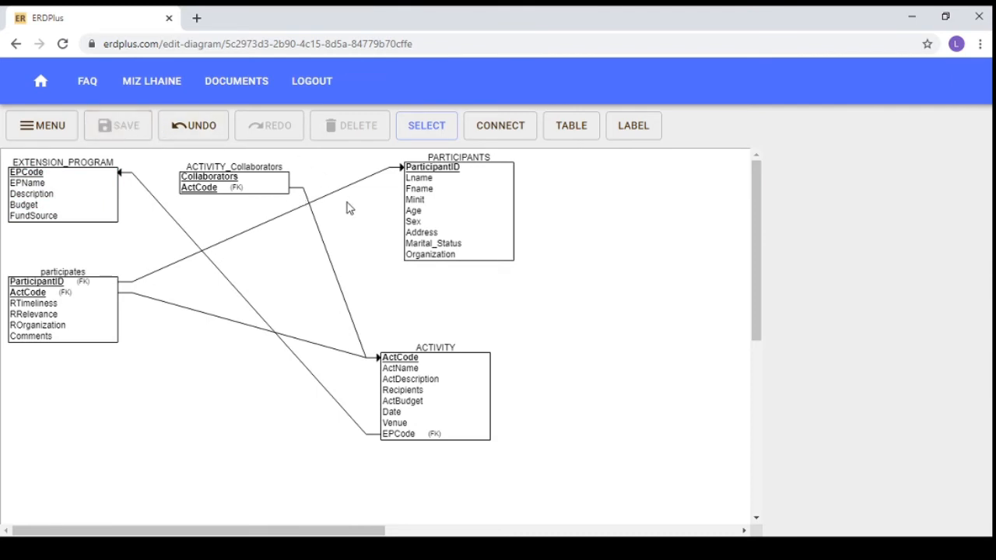
Return to the documents list, generate the SQL for extension_relational, copy the statements, and close the generated SQL
left_click(238, 83)
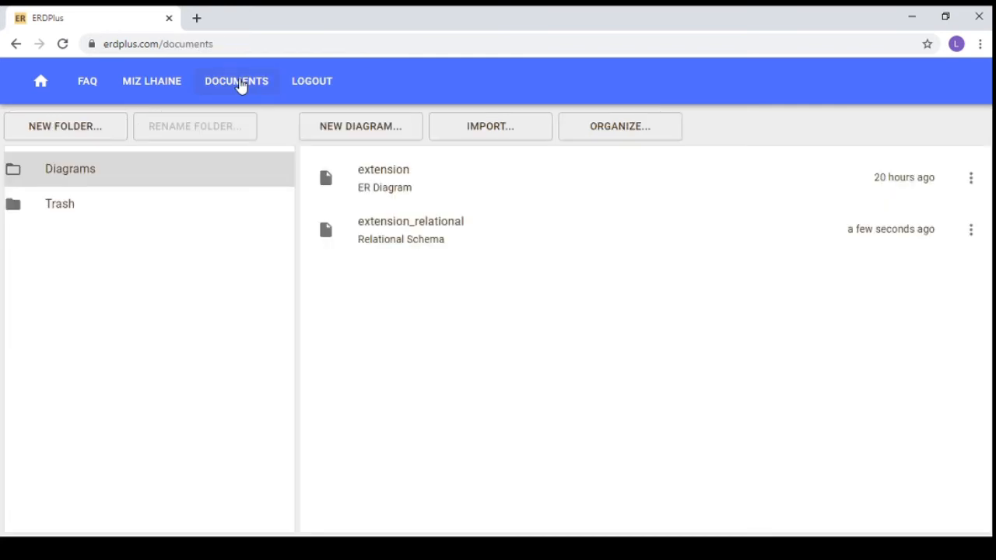
left_click(970, 236)
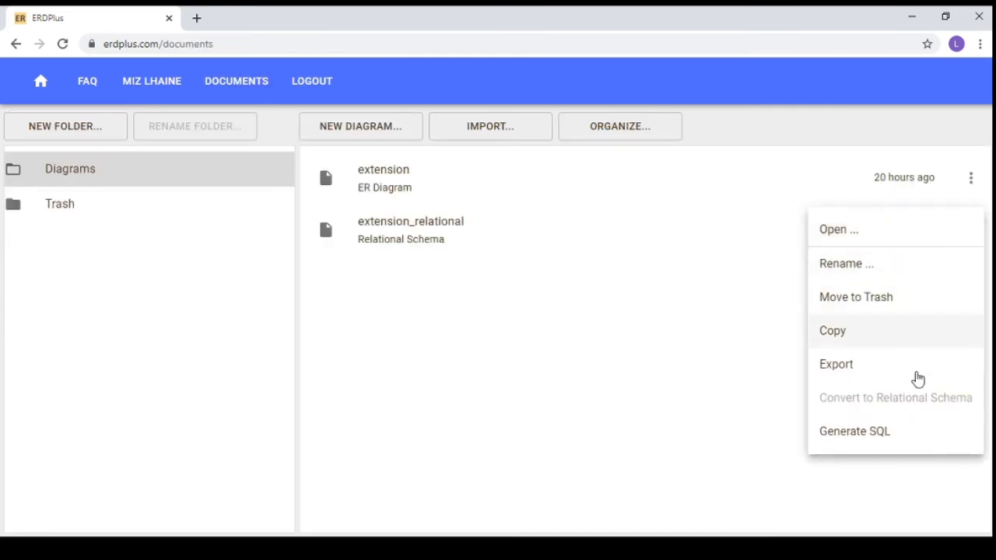
left_click(894, 433)
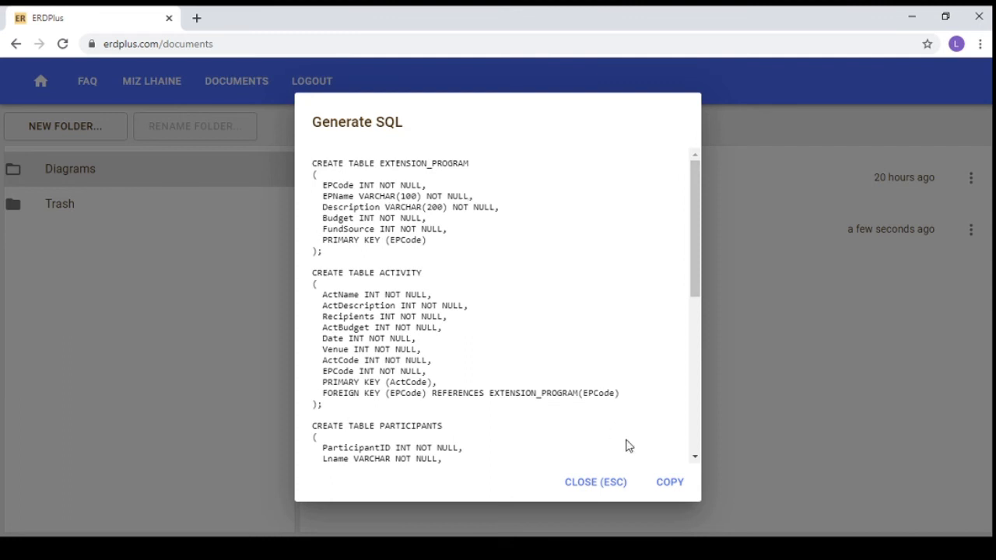
left_click(671, 483)
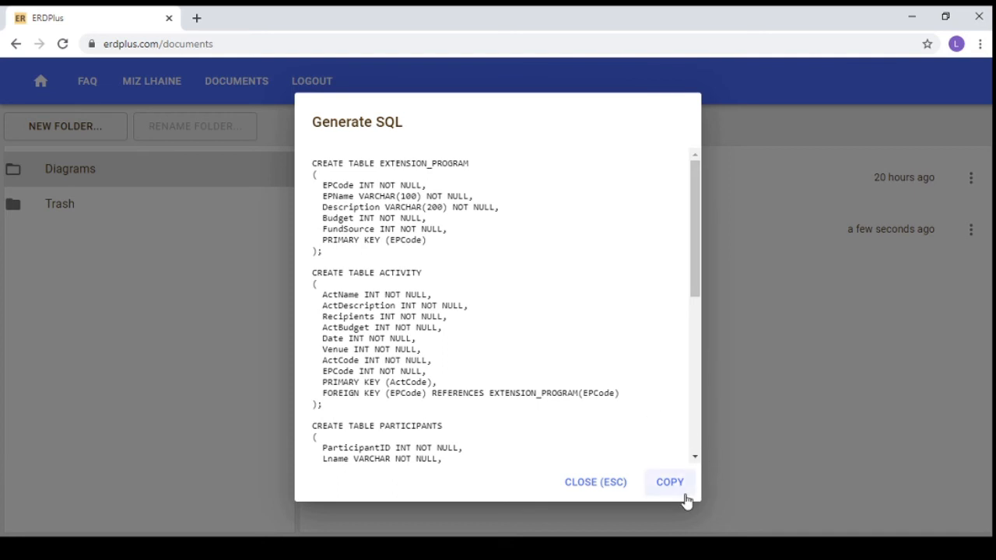
left_click(609, 484)
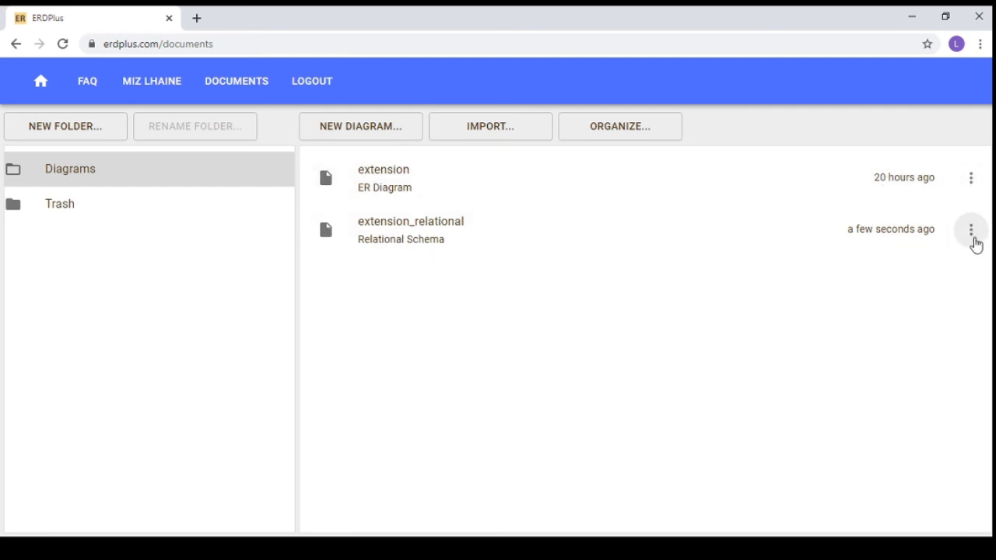
left_click(971, 173)
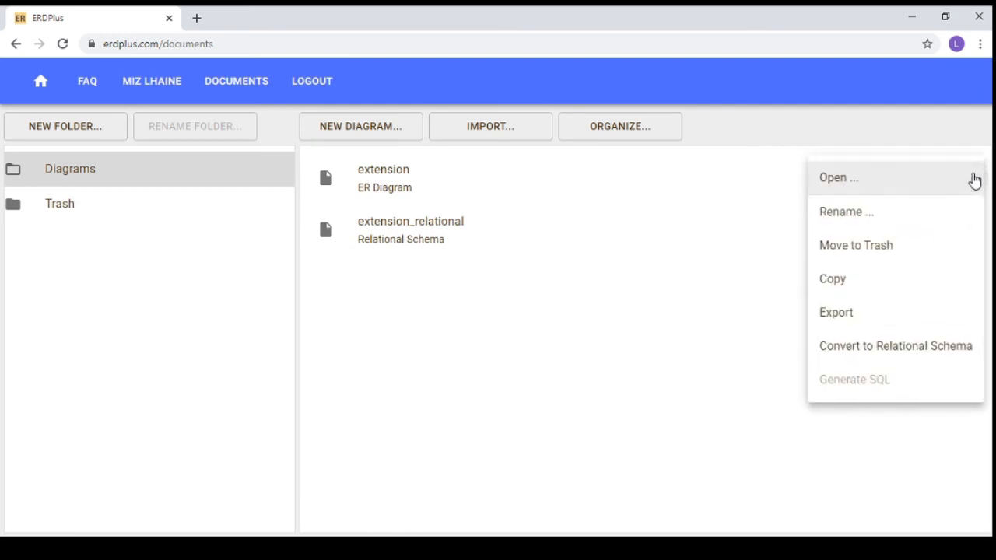
left_click(680, 262)
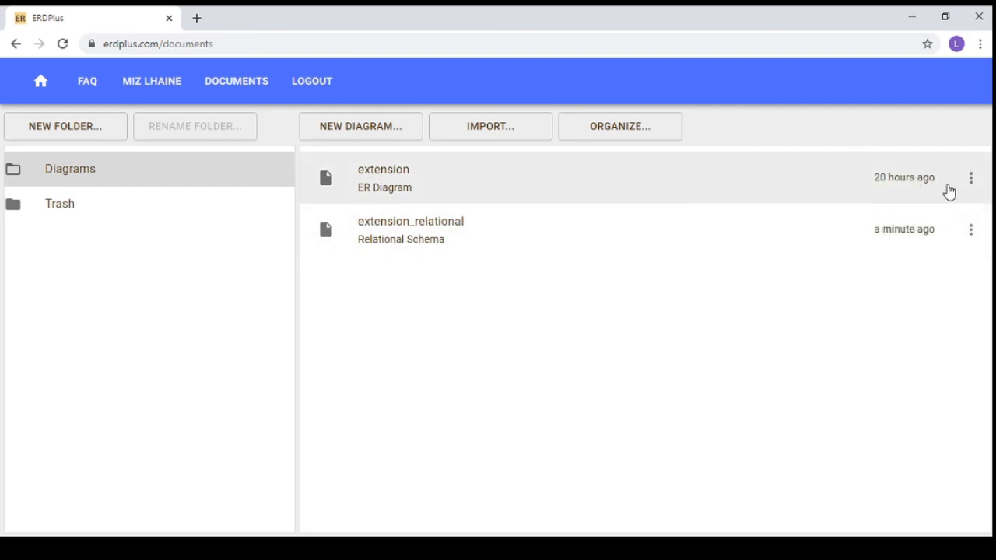
left_click(970, 231)
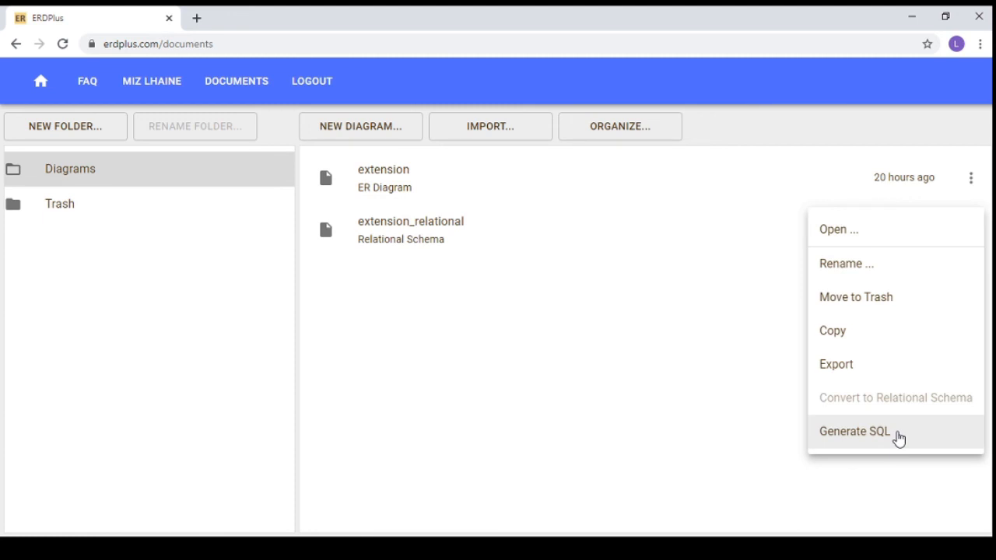
left_click(681, 379)
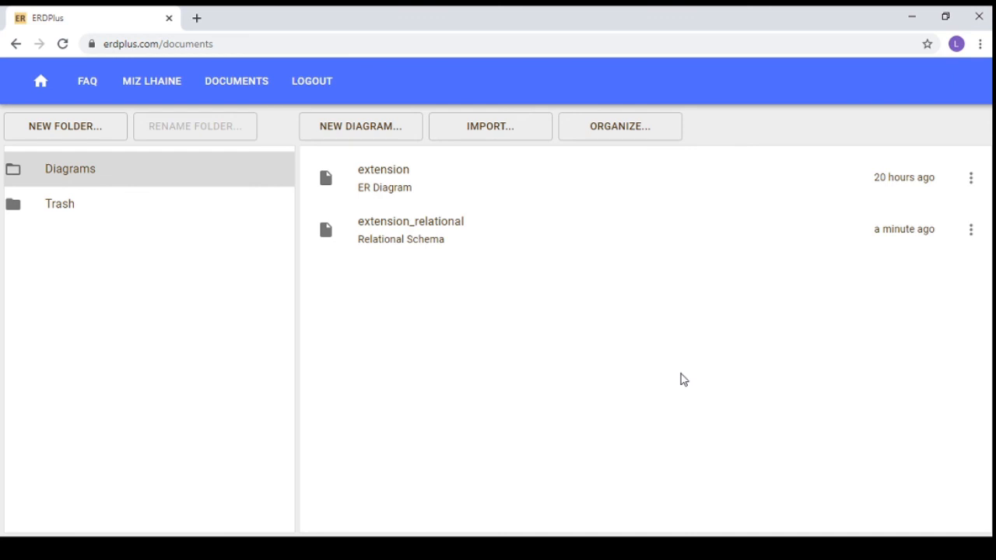